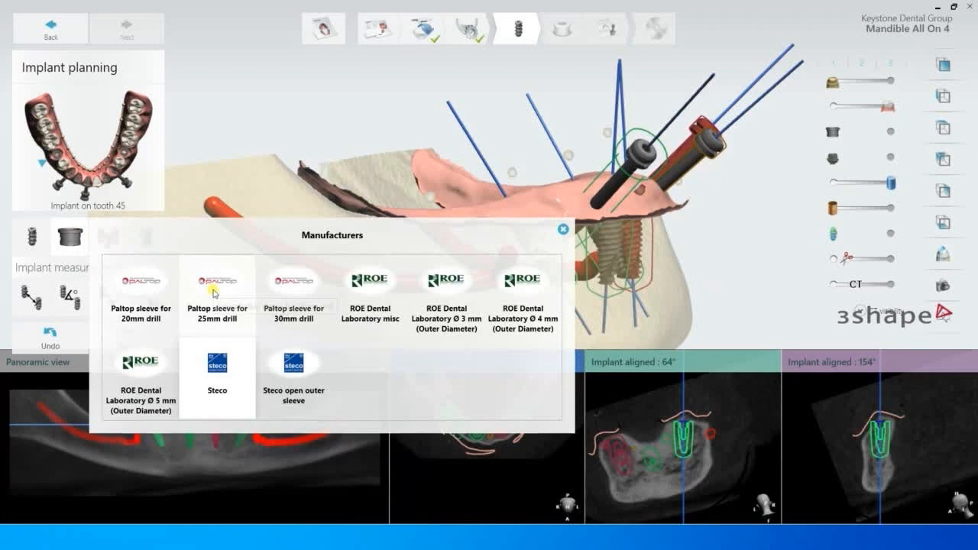
Step: Assign implant 45 the fully guided Paltop sleeve for 25mm drill with 4.0 mm inner diameter and 6.0 mm height
click(214, 293)
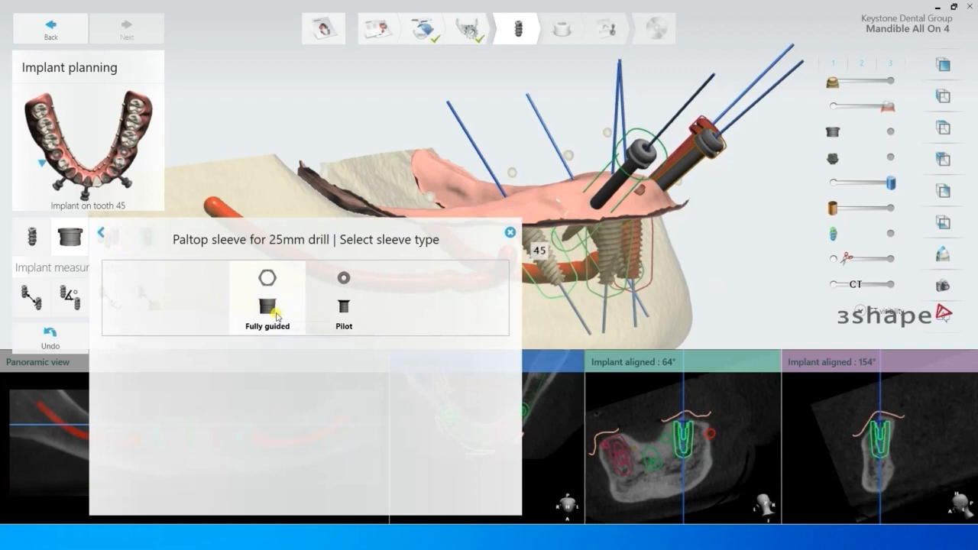
click(276, 317)
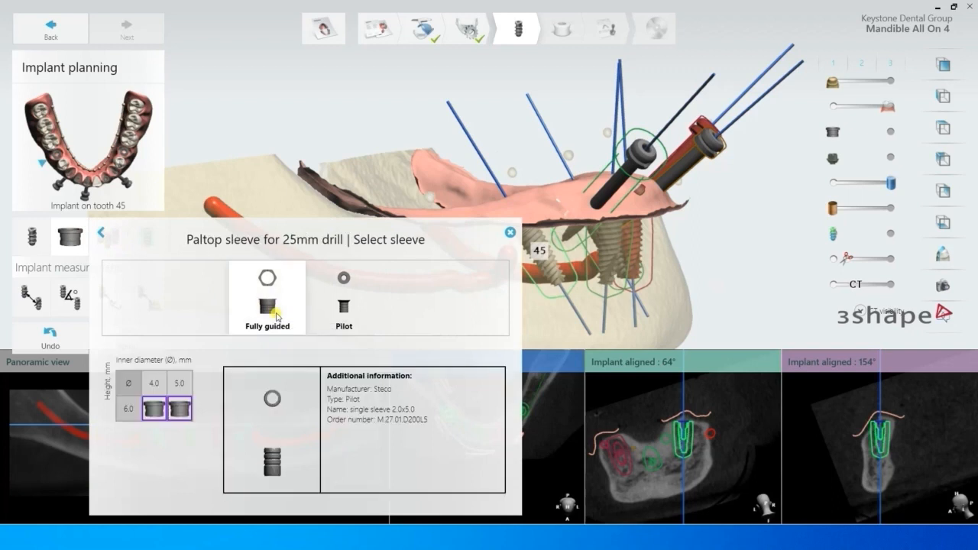
click(155, 410)
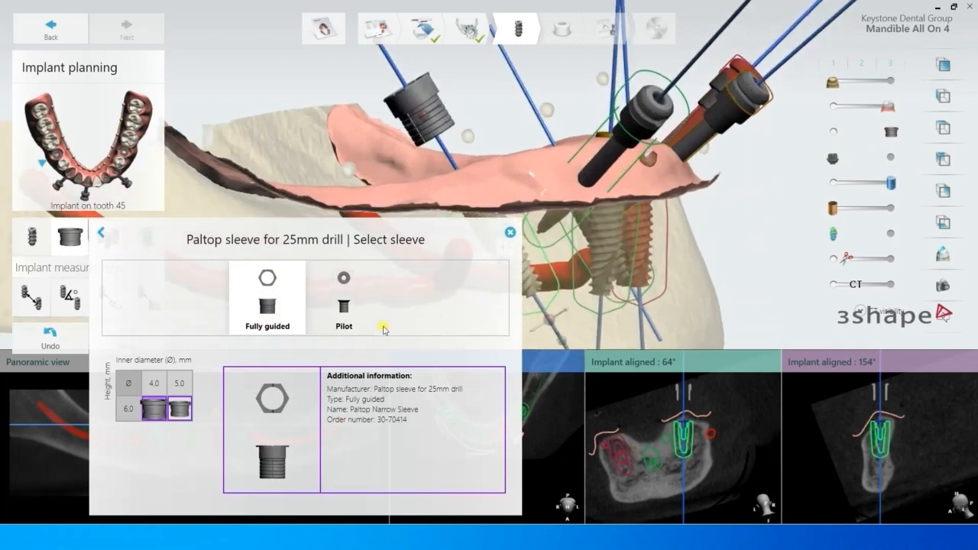
Step: Try the 5.0 mm wide sleeve and the 5.0 and 10.0 mm high pilot sleeves on implant 45, ending on the fully guided 4.0 mm sleeve
click(178, 411)
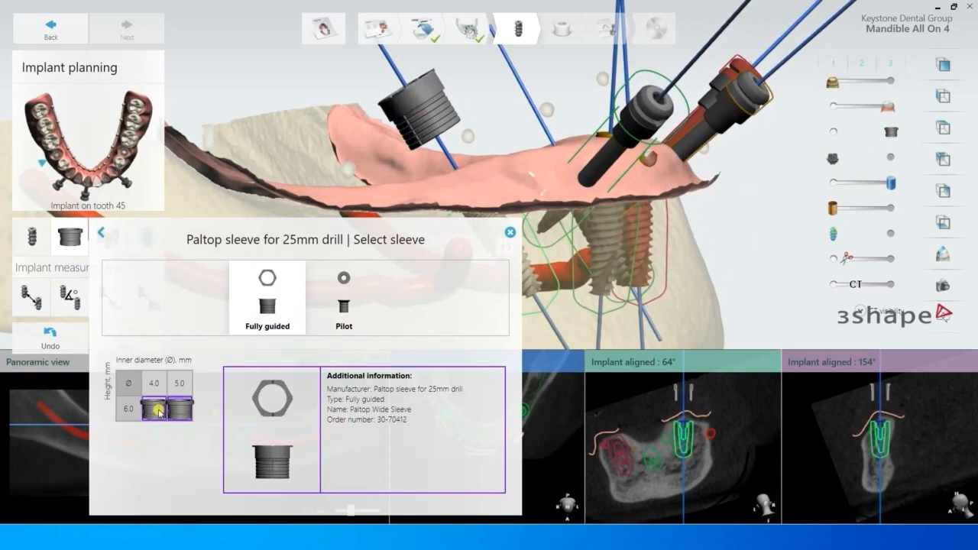
click(155, 412)
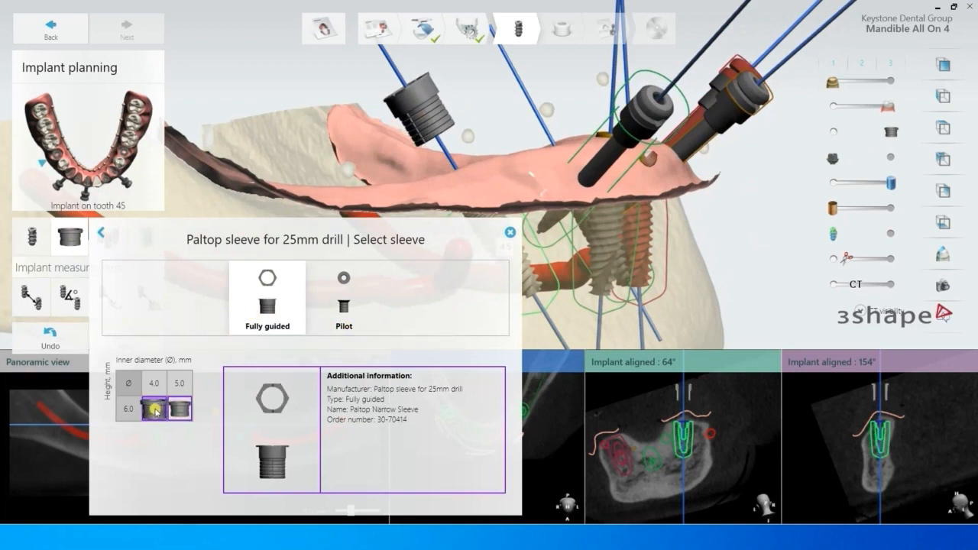
click(342, 305)
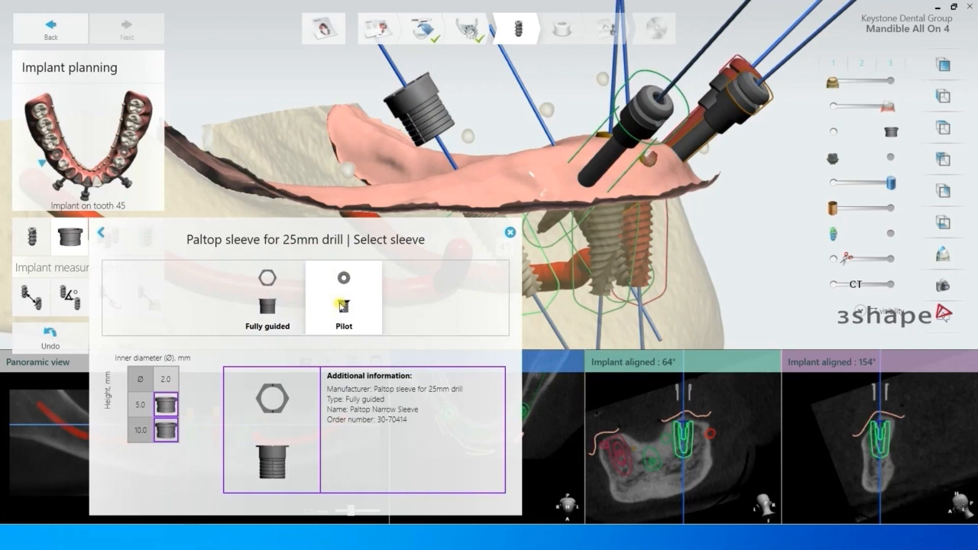
click(167, 405)
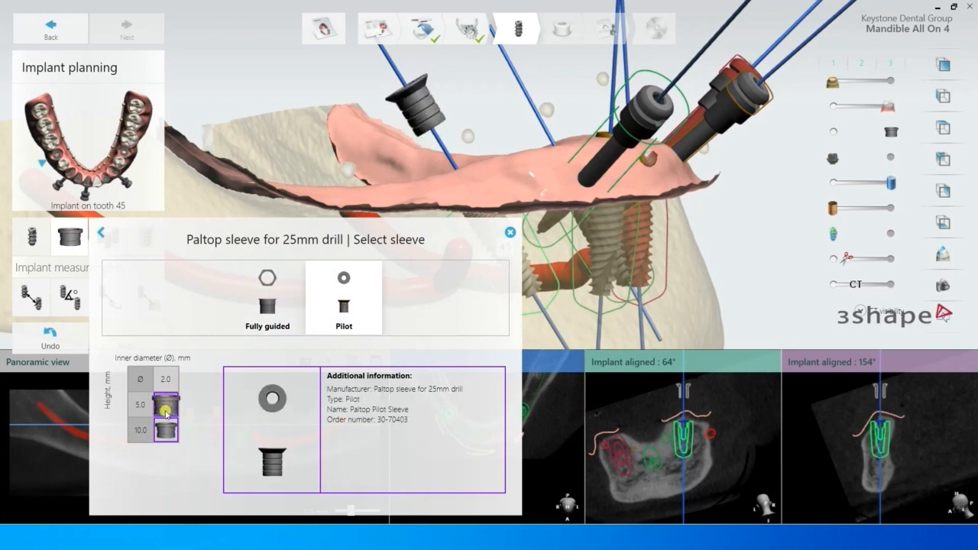
click(166, 430)
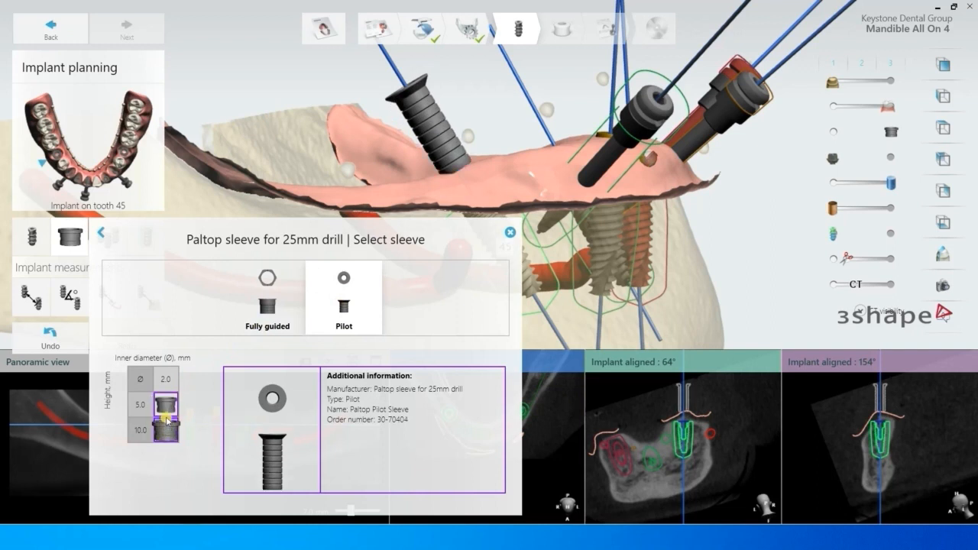
click(267, 307)
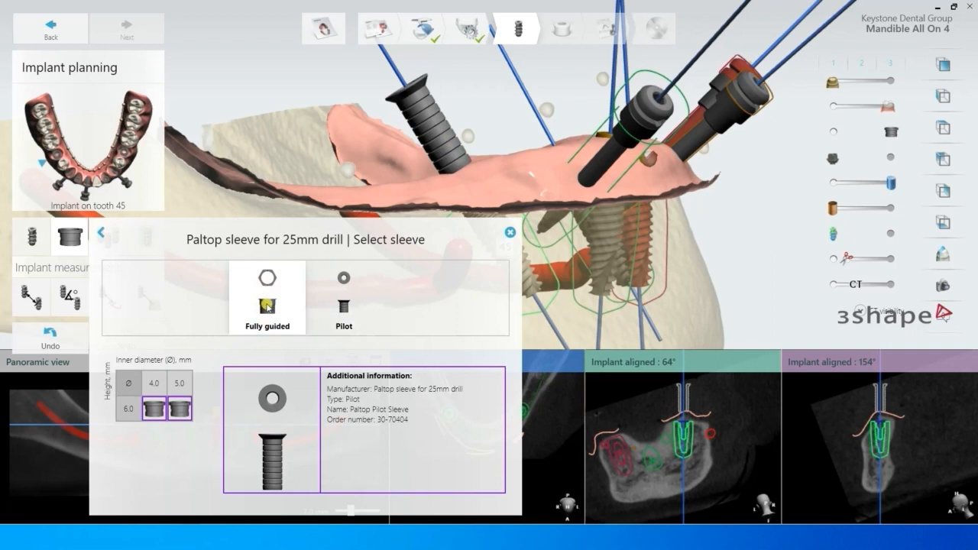
click(154, 408)
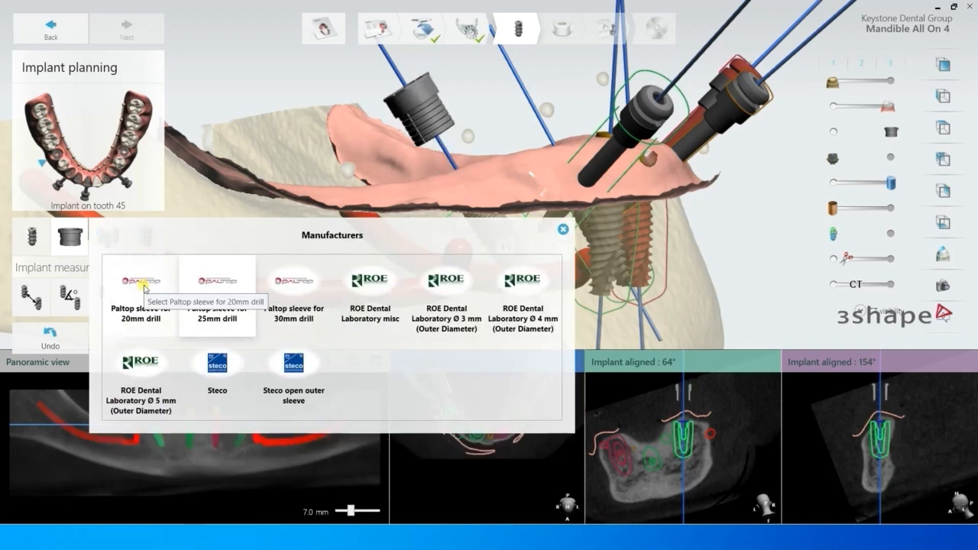
Step: Try the fully guided 4.0 mm Paltop sleeve for 20mm drill on implant 45, and return to the 25mm drill version
click(142, 288)
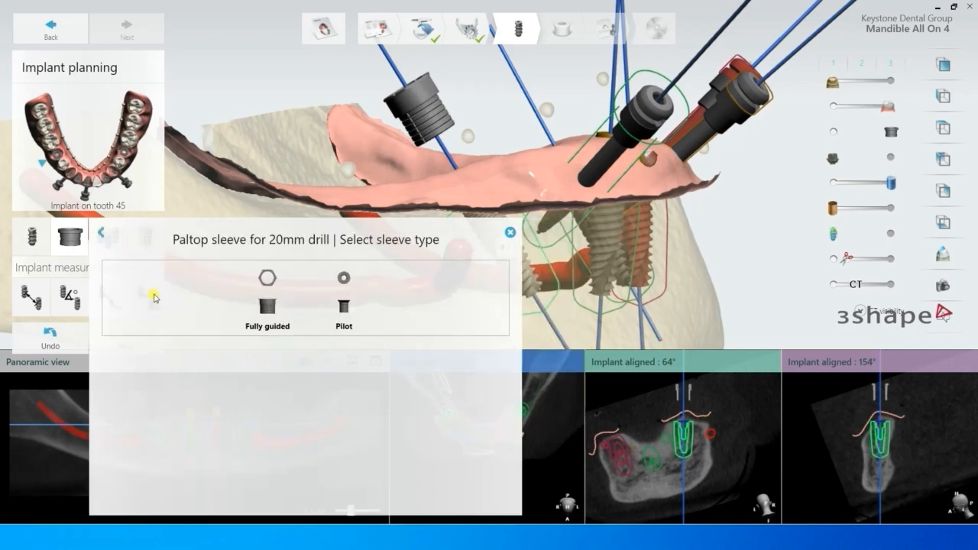
click(267, 306)
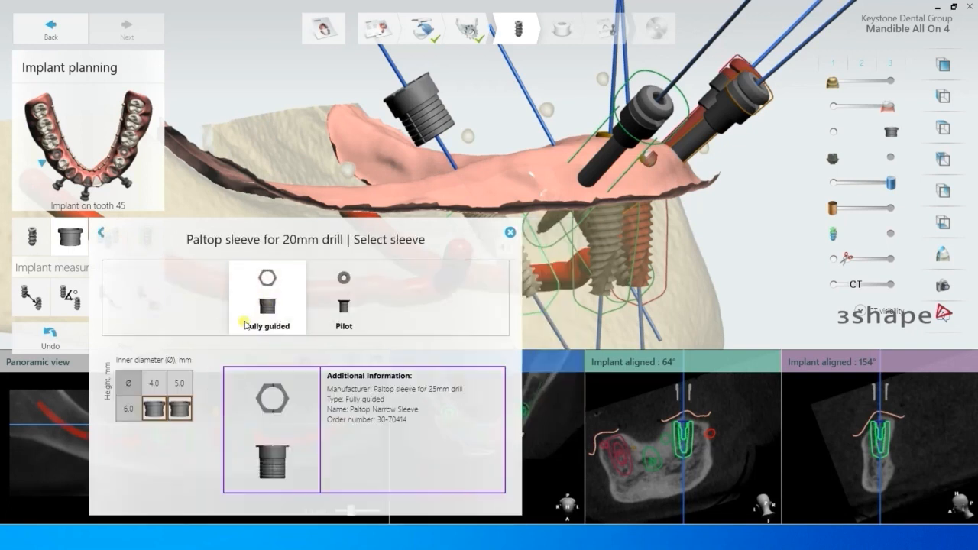
click(153, 408)
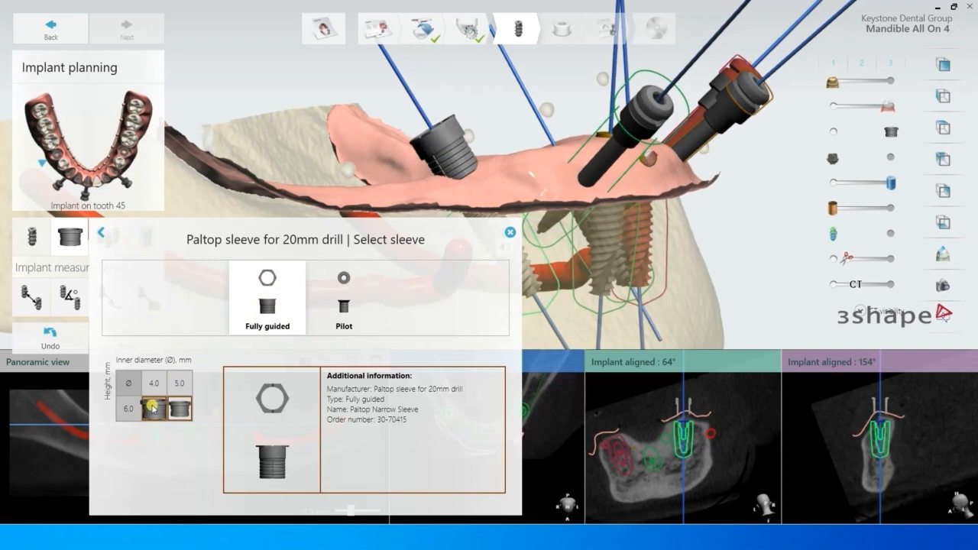
click(99, 233)
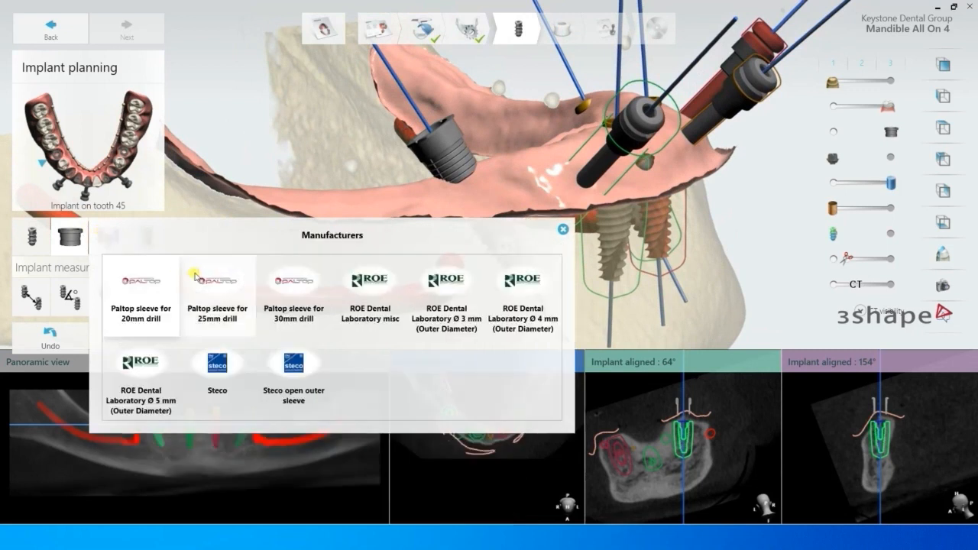
click(196, 277)
click(260, 309)
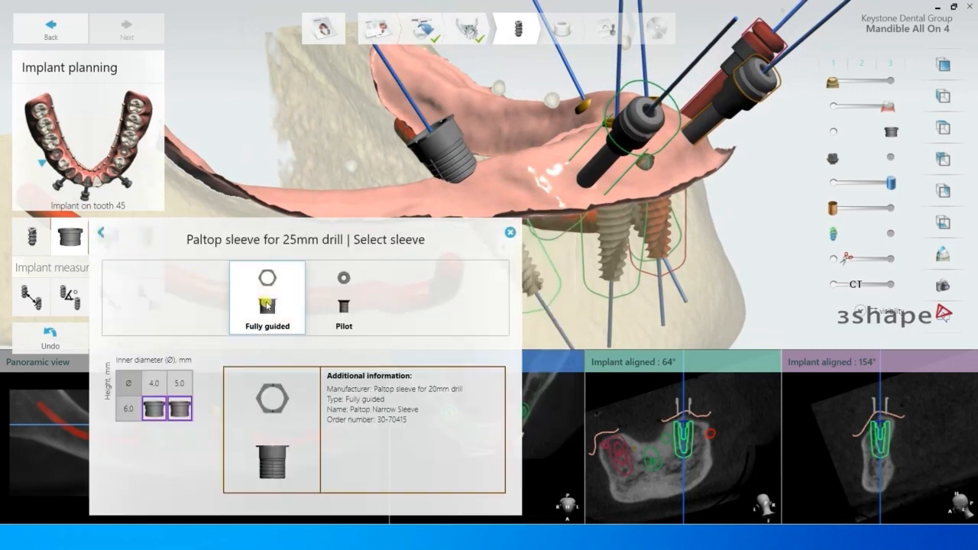
click(153, 403)
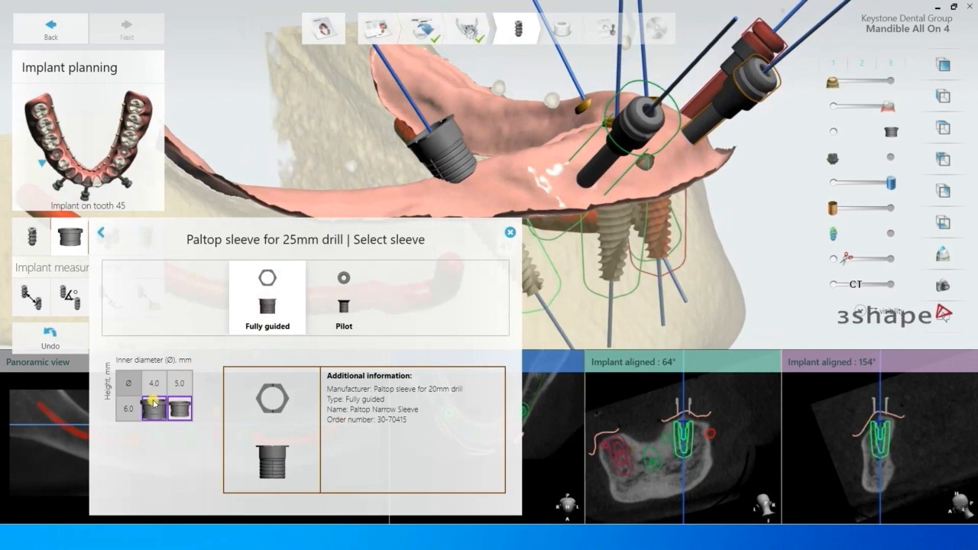
Step: Assign the fully guided 4.0 mm Paltop Narrow Sleeve for 25mm drill to implants 42 and 32
click(153, 405)
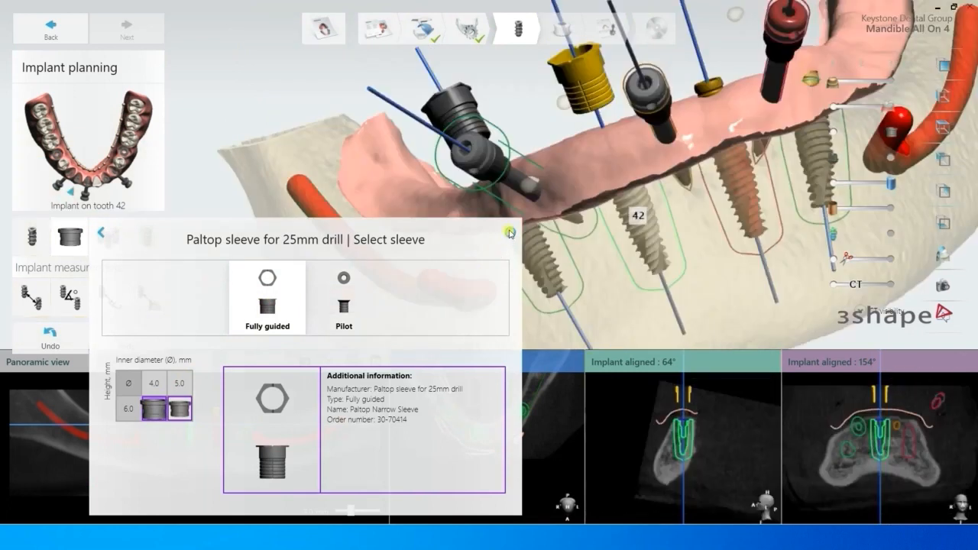
click(510, 232)
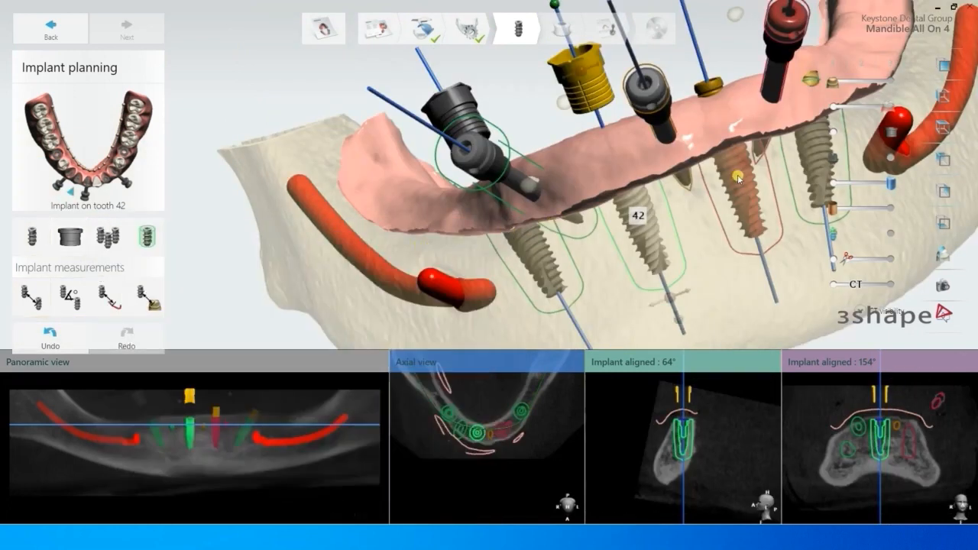
click(737, 177)
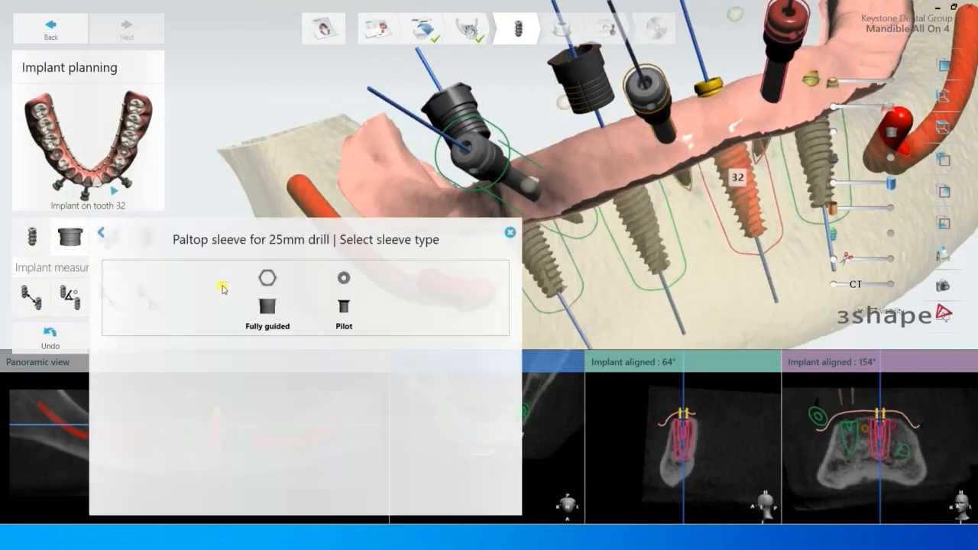
click(269, 308)
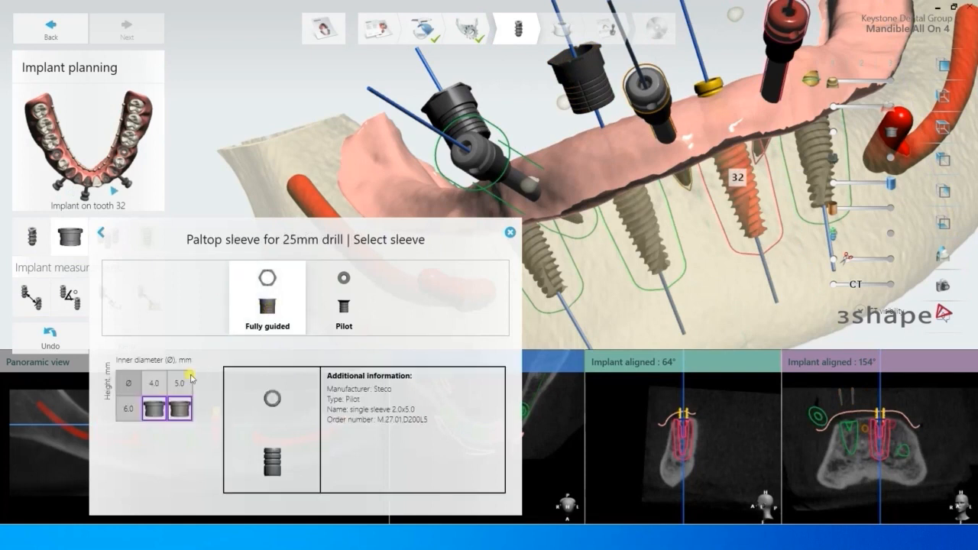
click(153, 406)
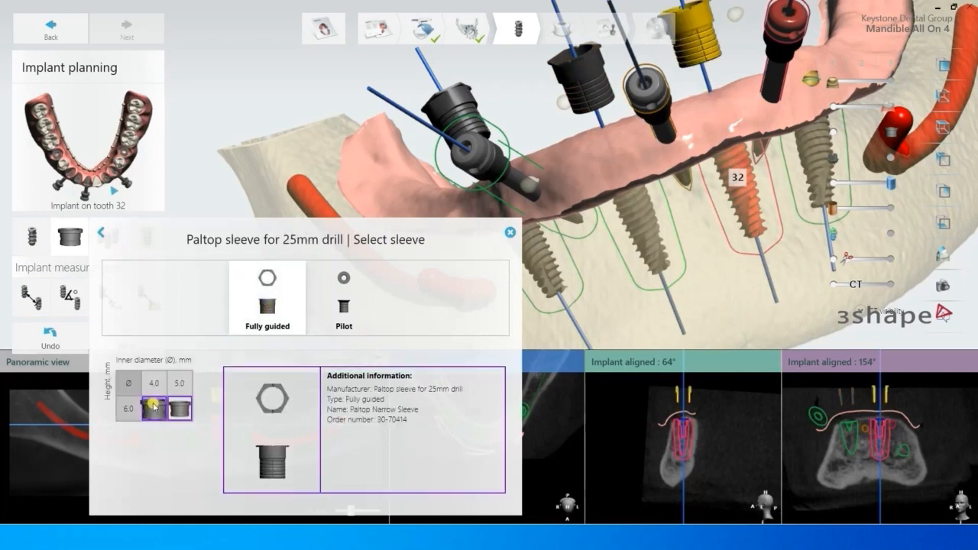
click(510, 231)
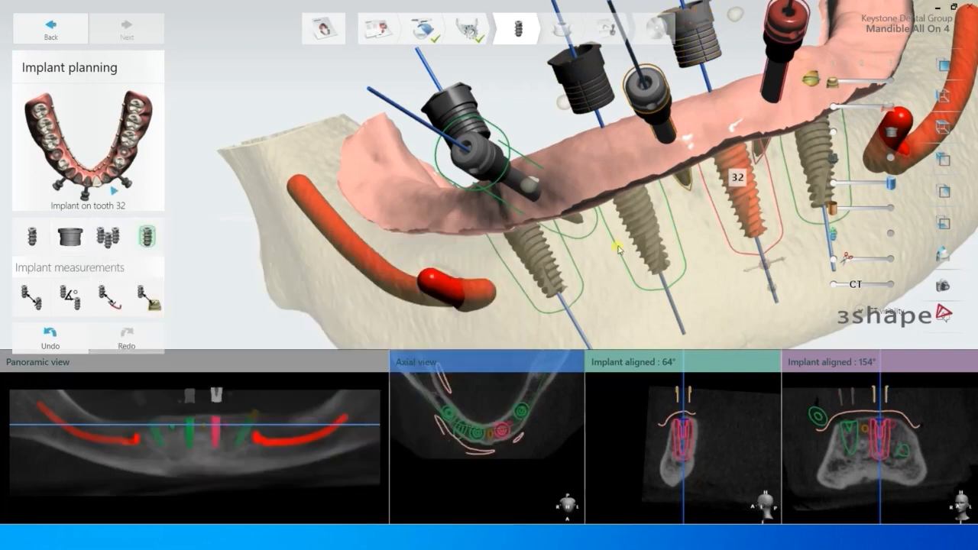
click(69, 235)
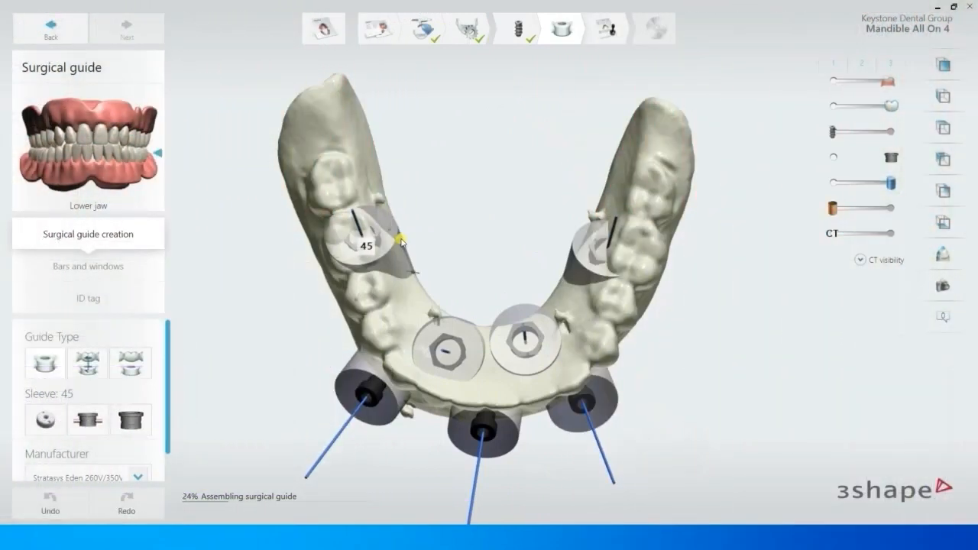
Step: Reduce the outer diameter of the surgical guide material around the anchor pin sleeves, starting with AP 1
scroll(400, 238, up, 4)
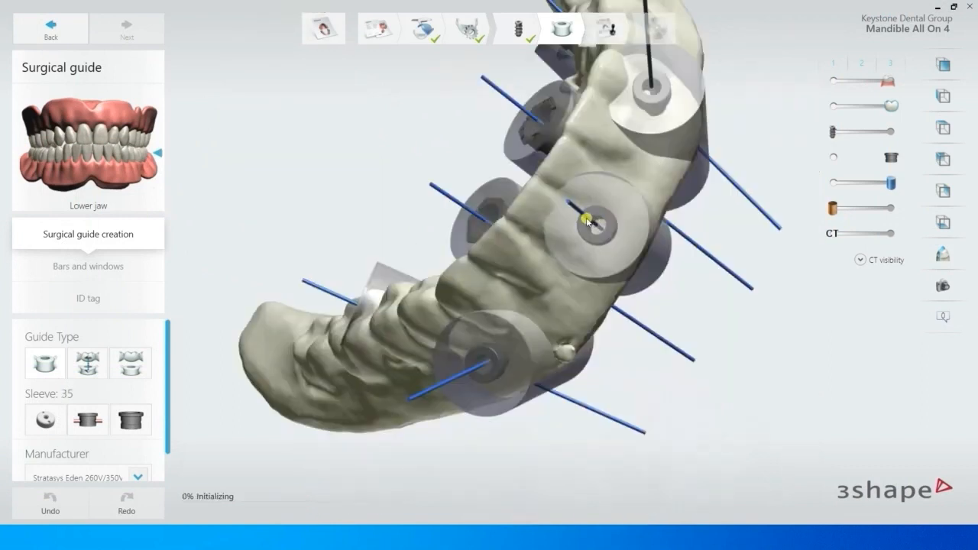
click(586, 220)
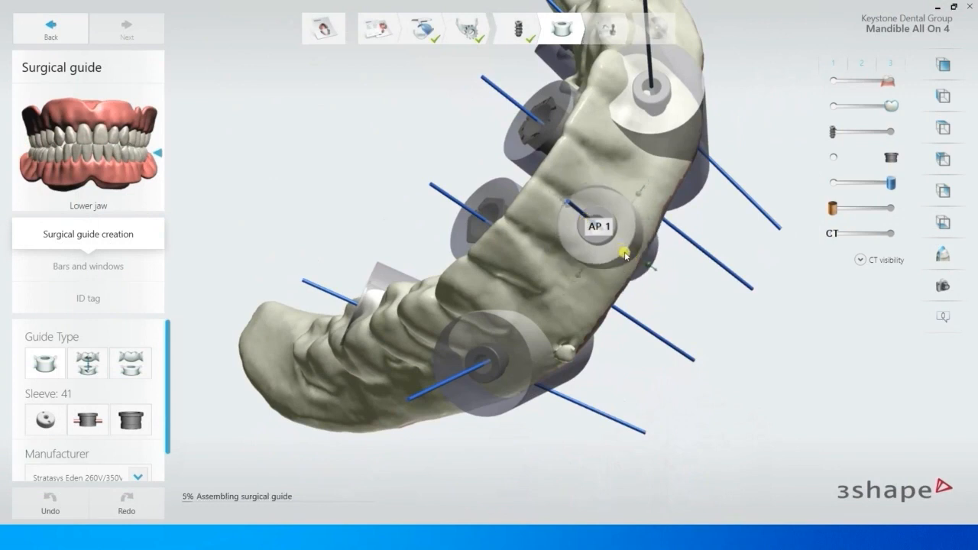
right_drag(613, 258, 530, 184)
drag(538, 191, 464, 139)
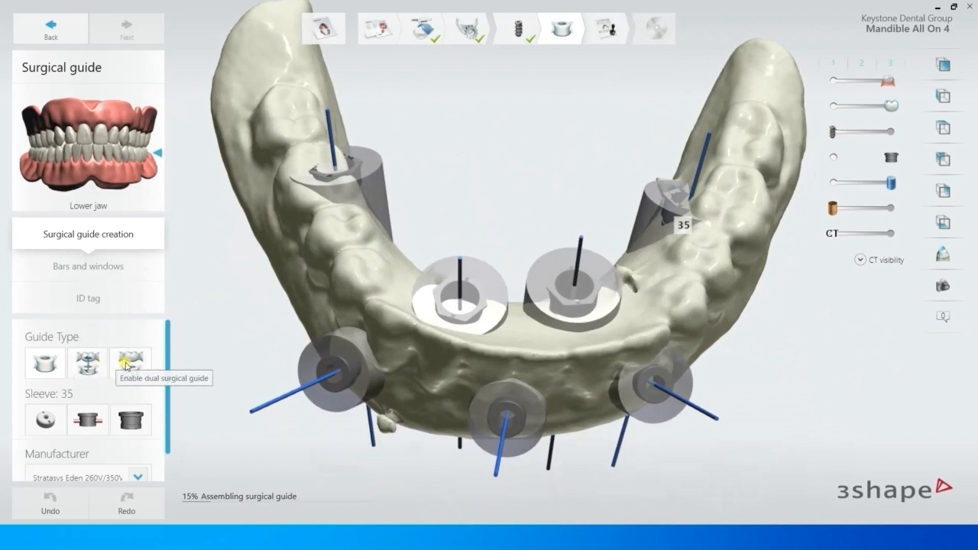
Step: Try the stacked guide type with separate surgical and fixation pieces, and inspect the fixation piece and the ID tag stages
click(126, 366)
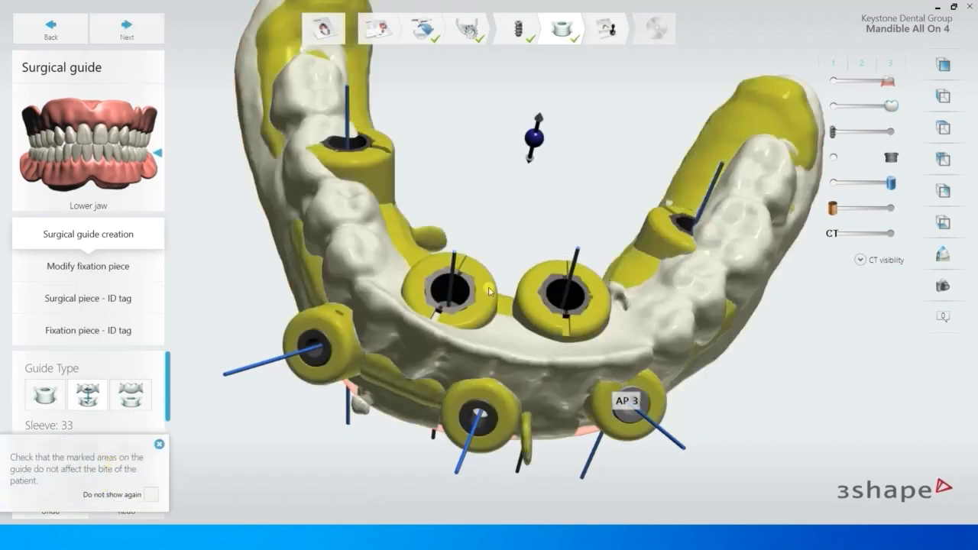
click(128, 269)
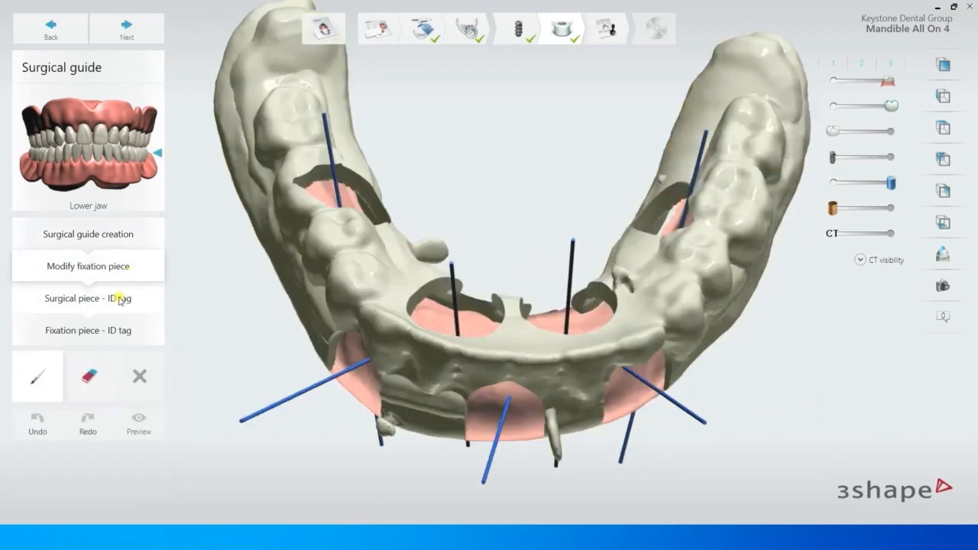
click(112, 331)
mouse_move(654, 478)
right_down()
mouse_move(539, 400)
mouse_move(465, 375)
mouse_move(557, 403)
right_up()
click(113, 267)
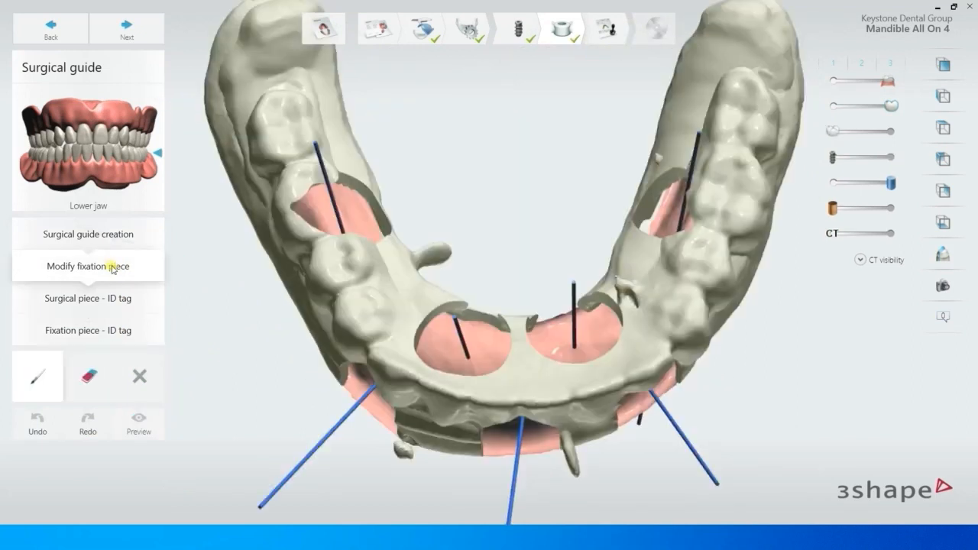
click(112, 302)
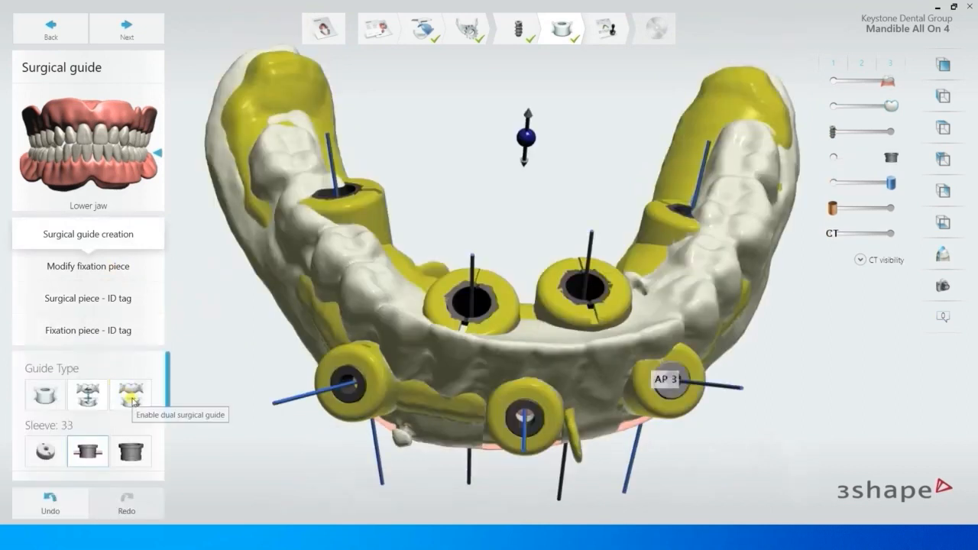
Step: Try the dual surgical guide type and inspect its two separate guides
click(132, 398)
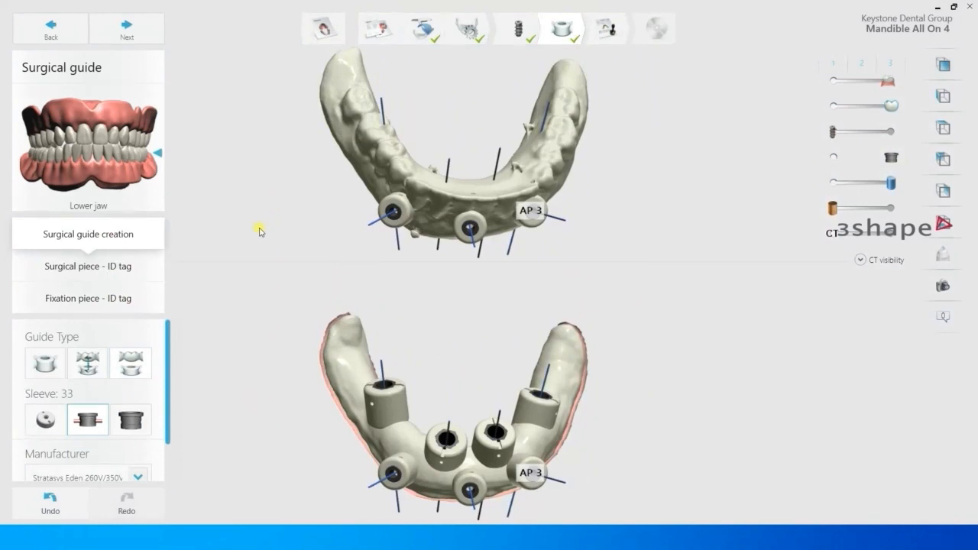
right_drag(260, 228, 182, 205)
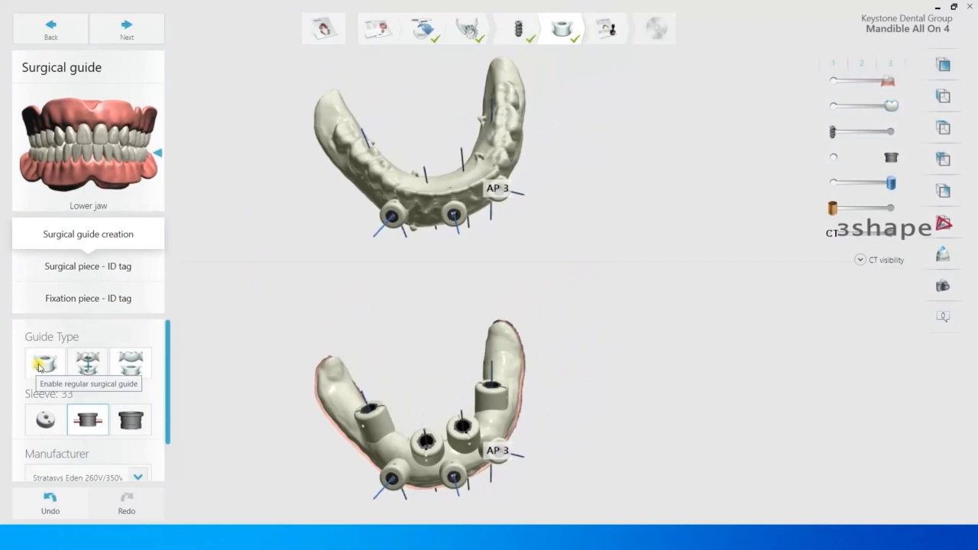
Step: Change the guide type to regular surgical guide and hide the gum scan to inspect the guide alone
click(38, 365)
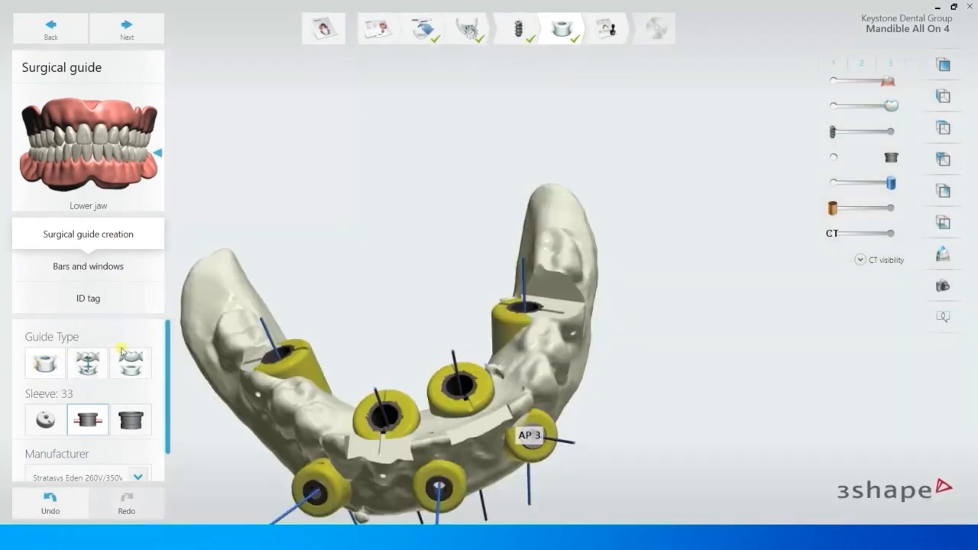
right_drag(291, 316, 355, 231)
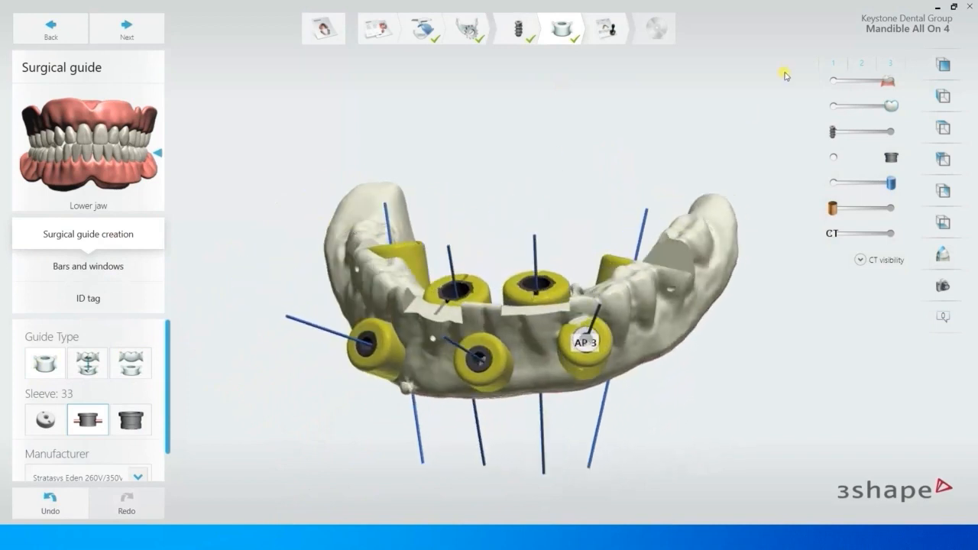
click(833, 81)
right_drag(684, 384, 705, 436)
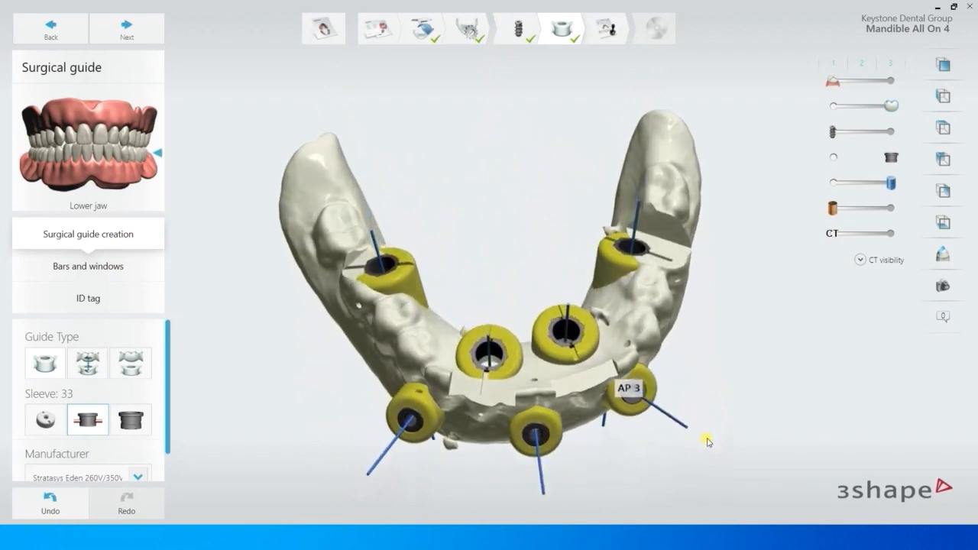
Step: Add an ID tag reading "All-on-4" on the outer side surface of the guide's posterior section and preview it
click(137, 30)
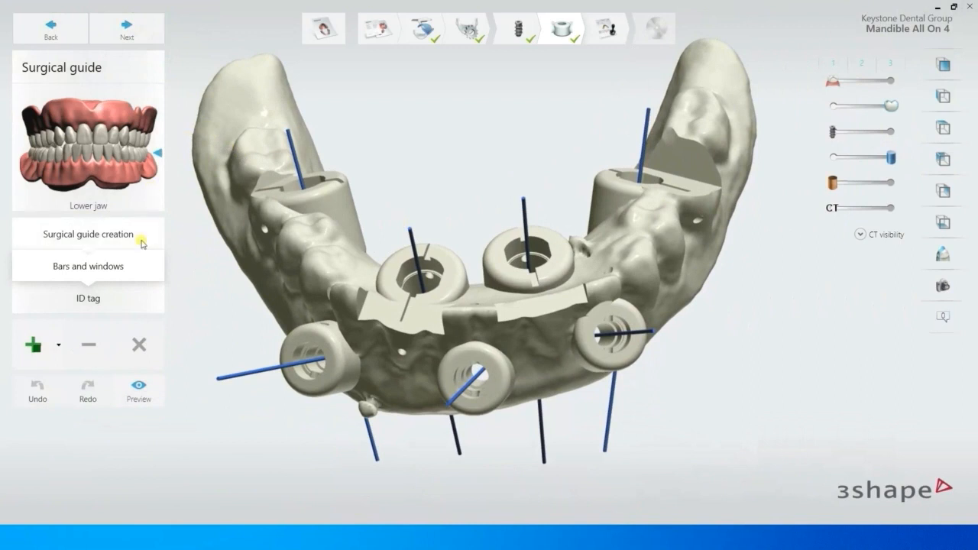
click(113, 298)
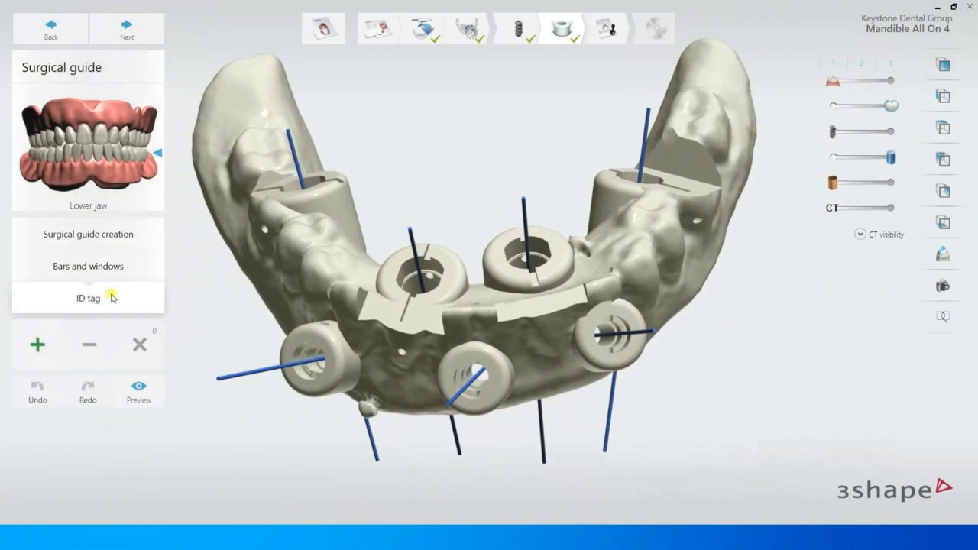
click(35, 341)
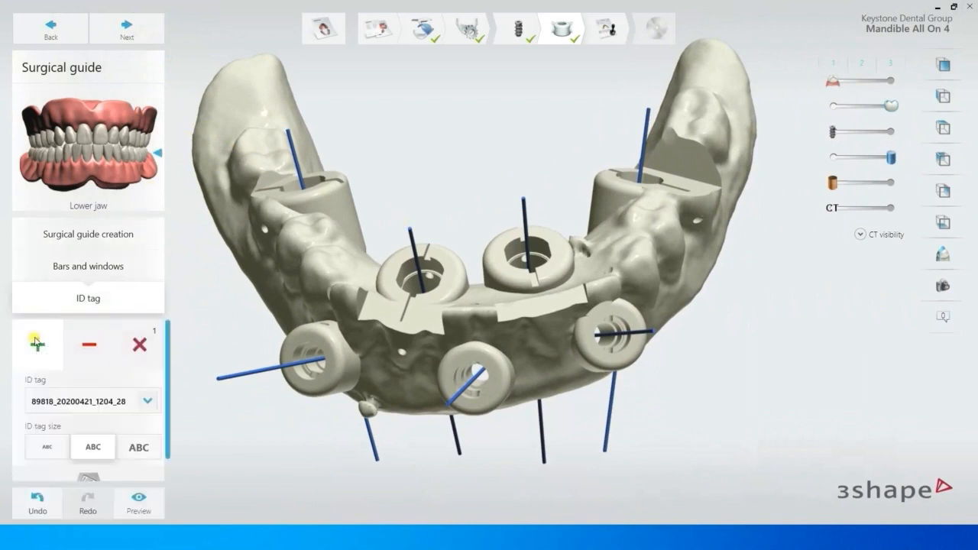
double_click(95, 395)
text(All-)
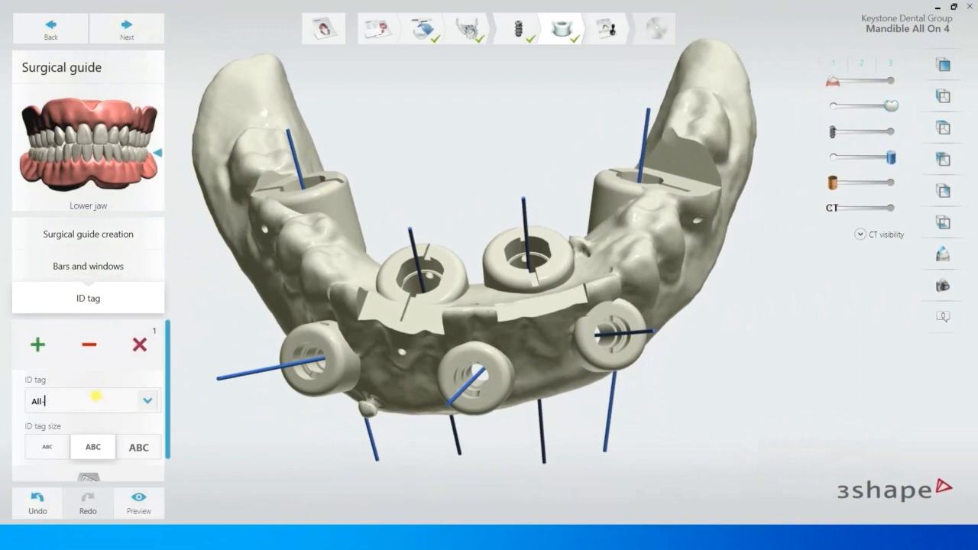
text(on-4)
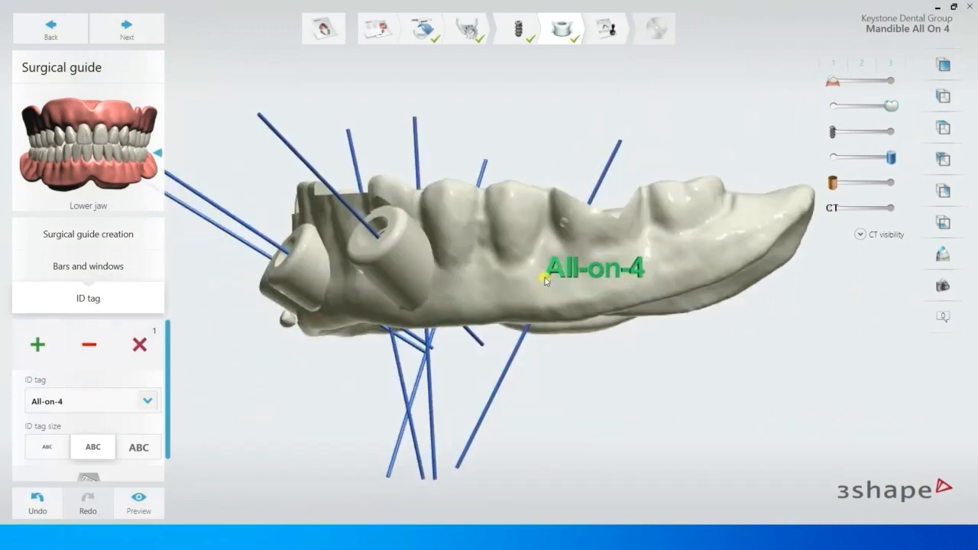
click(546, 280)
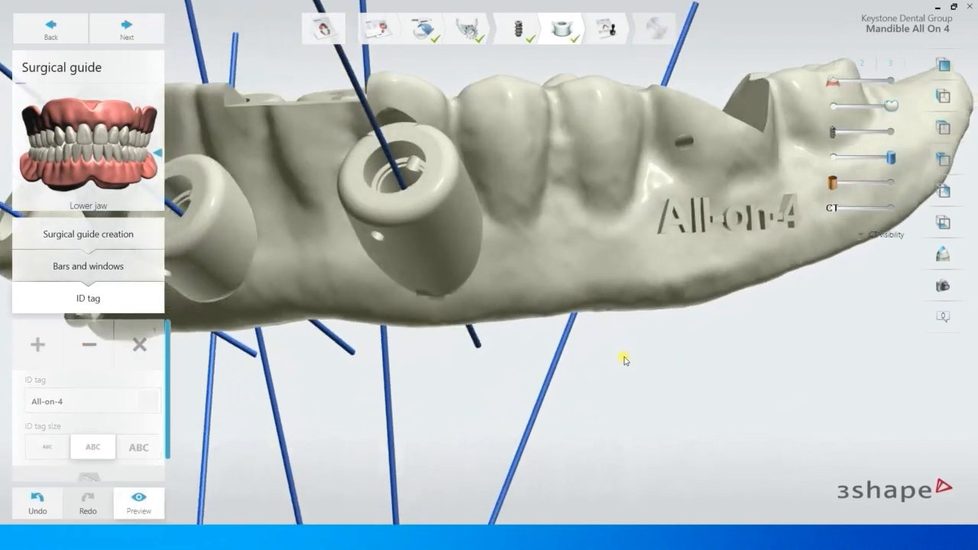
Step: Proceed to the approval stage and approve both the implant planning and the surgical guide
click(126, 28)
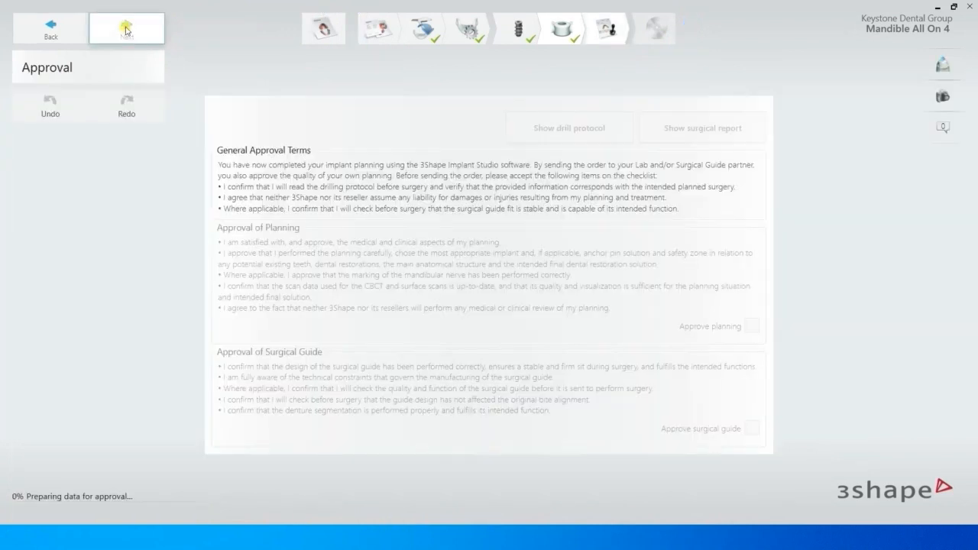
click(752, 326)
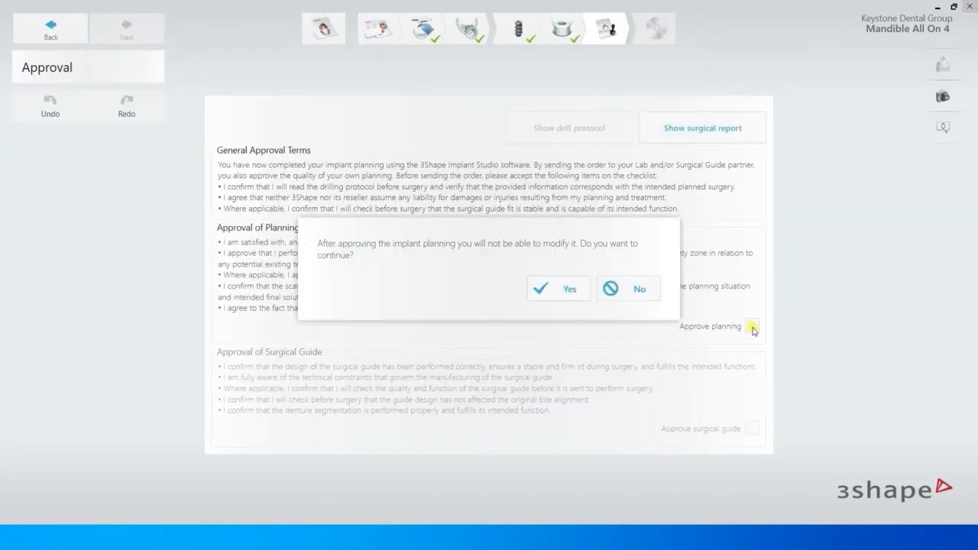
click(573, 288)
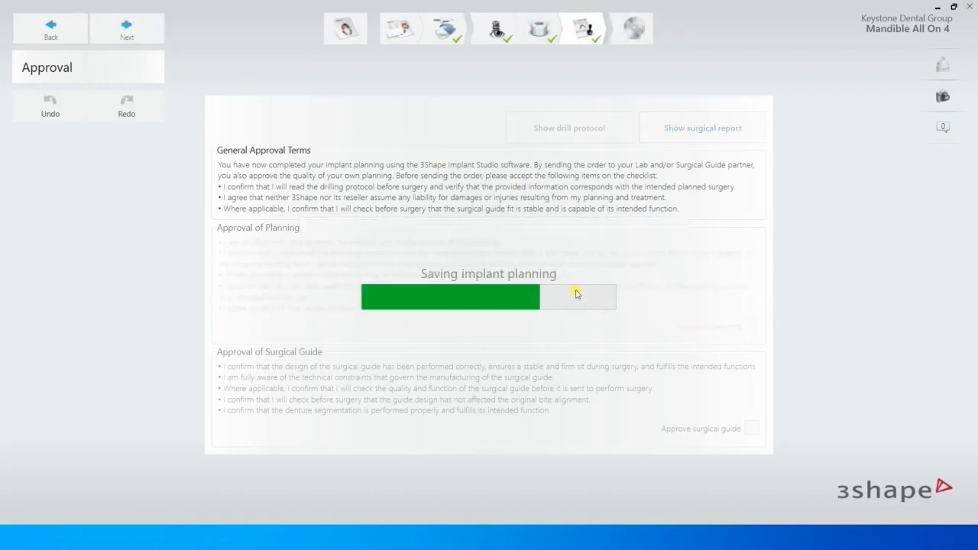
click(750, 429)
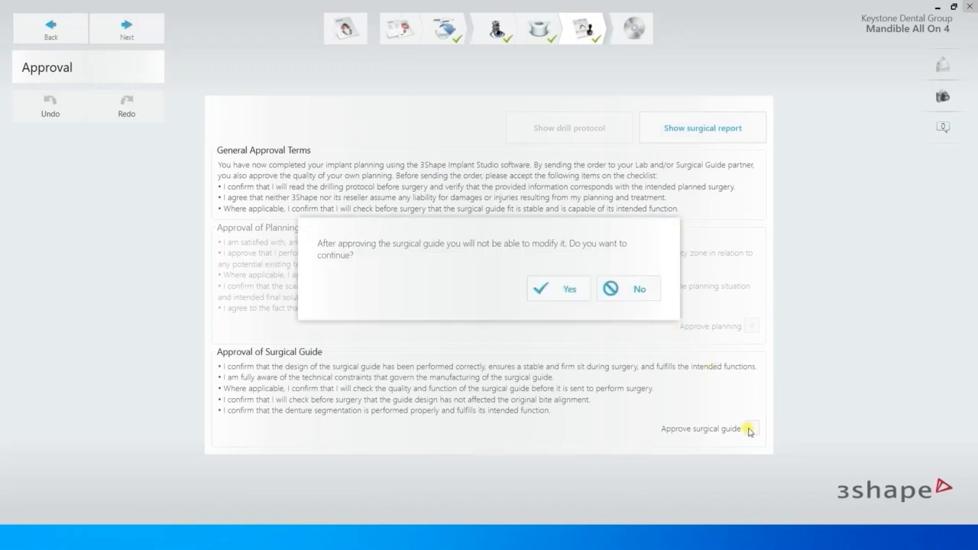
click(551, 291)
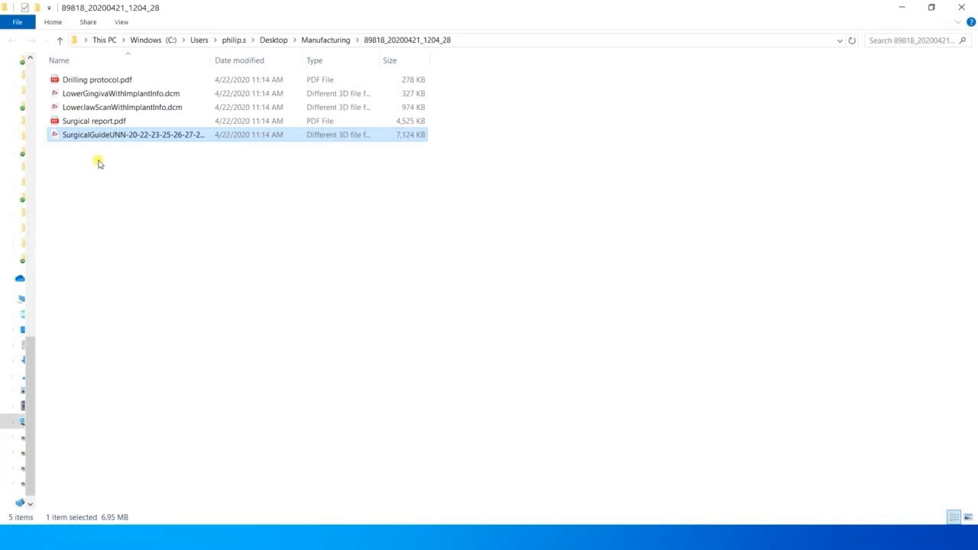
Step: Open the exported surgical guide file and Drilling protocol.pdf from the manufacturing folder, and examine the implant, sleeve and drill information enlarged
double_click(123, 137)
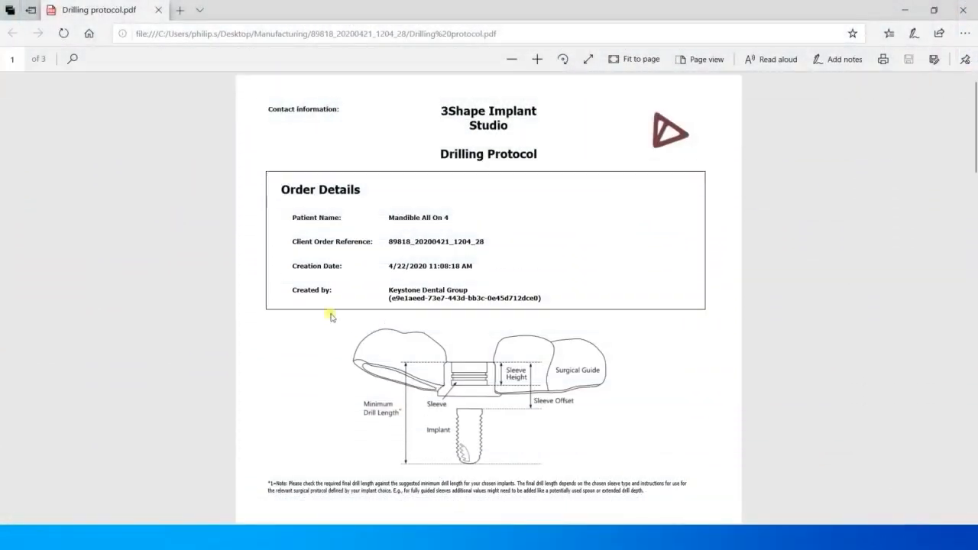
scroll(332, 316, down, 5)
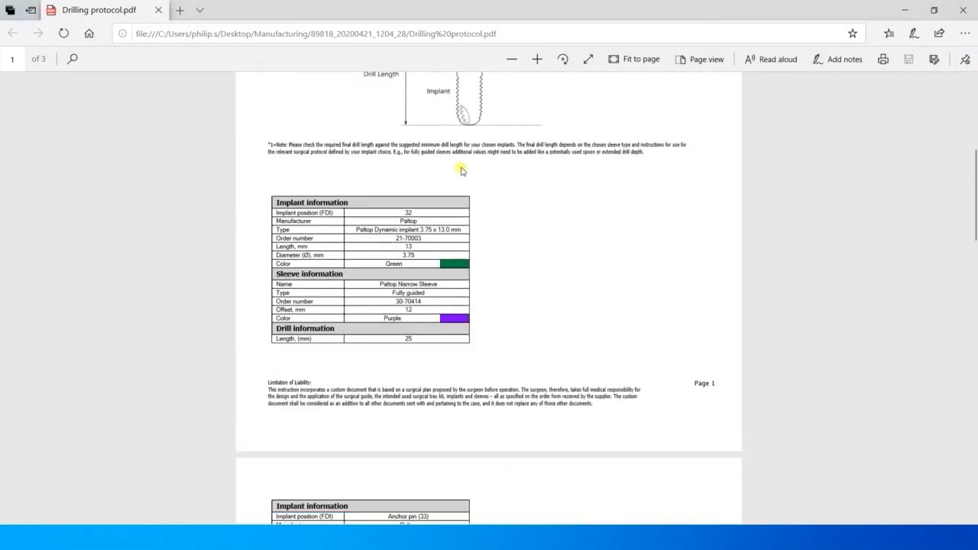
click(538, 60)
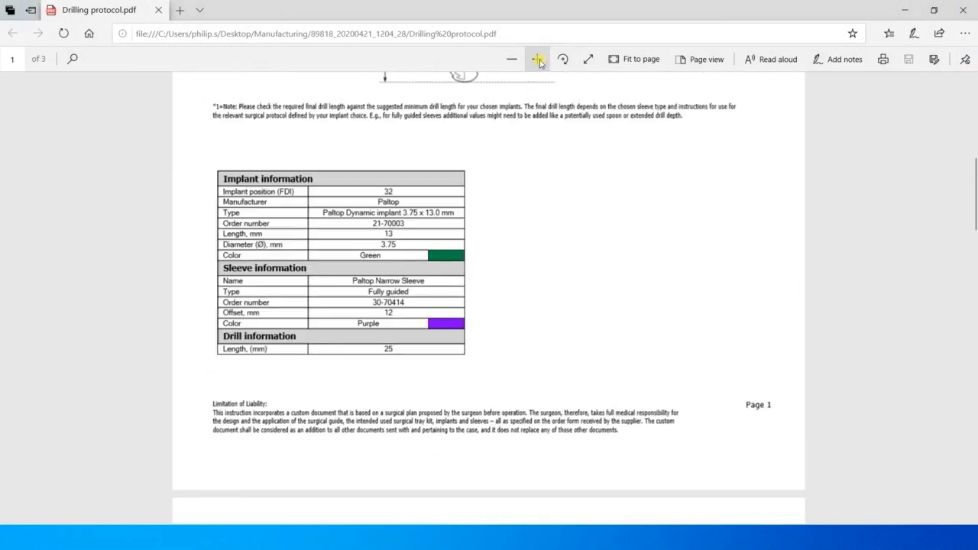
click(538, 60)
click(538, 61)
click(538, 60)
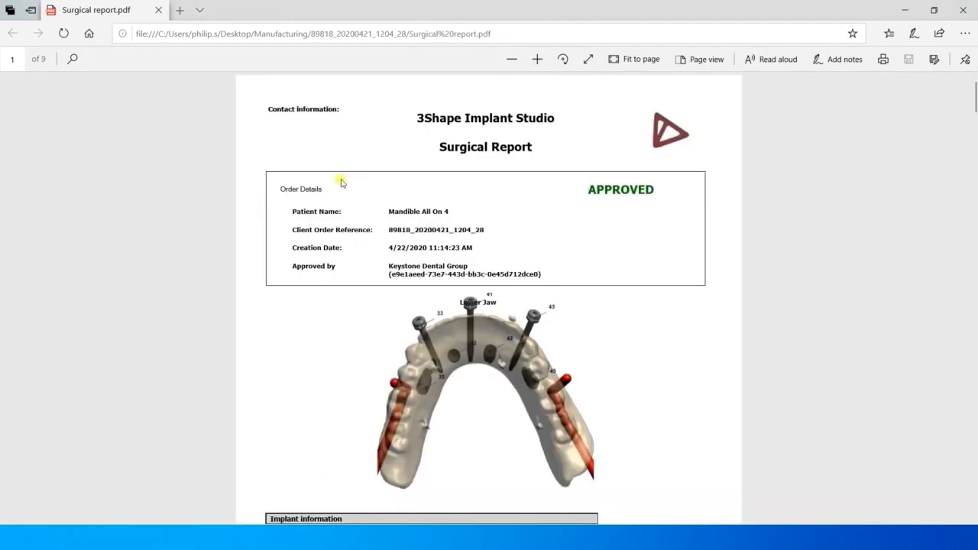
Step: Review Surgical report.pdf for implant 32, including its implant information, CT cross-sections, 3D jaw views and bone density charts
scroll(338, 181, down, 2)
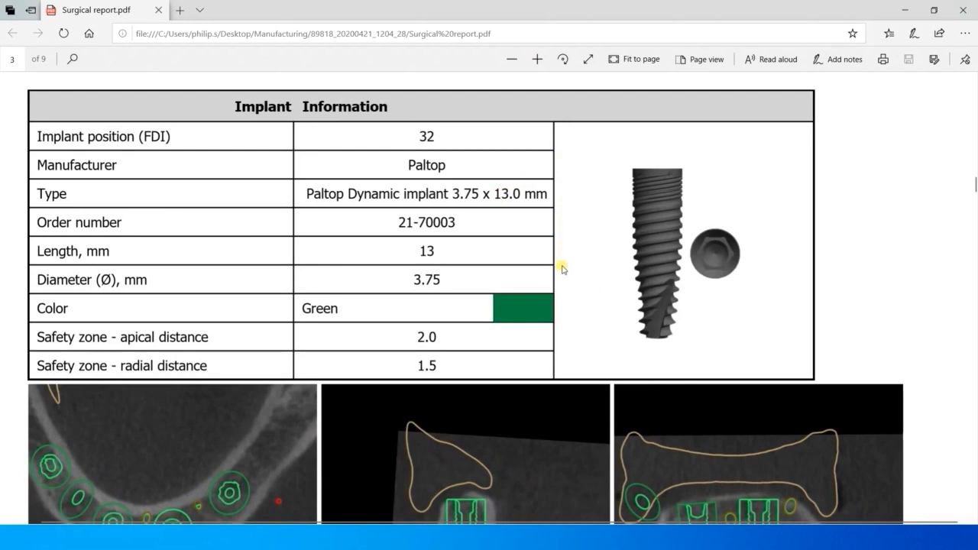
scroll(562, 277, down, 3)
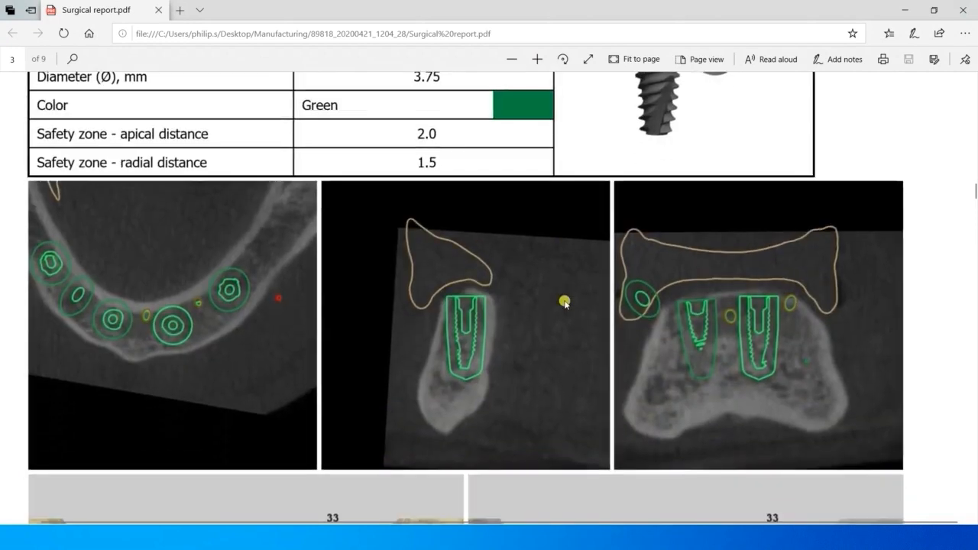
scroll(564, 304, down, 3)
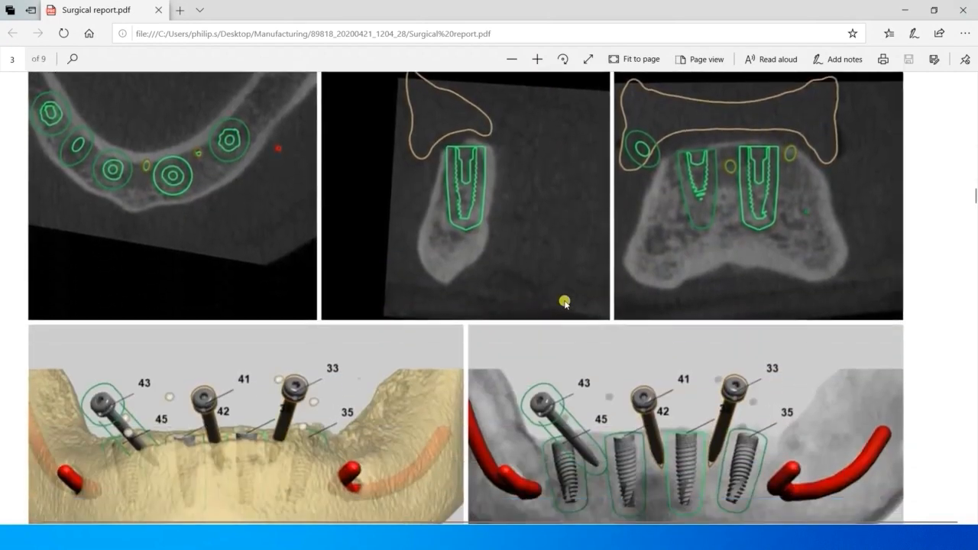
scroll(564, 304, down, 2)
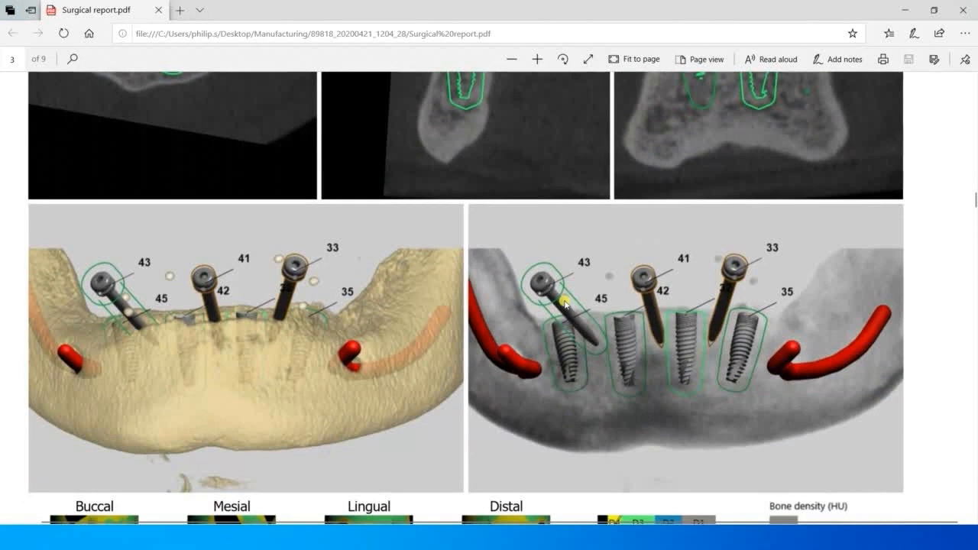
scroll(564, 304, down, 3)
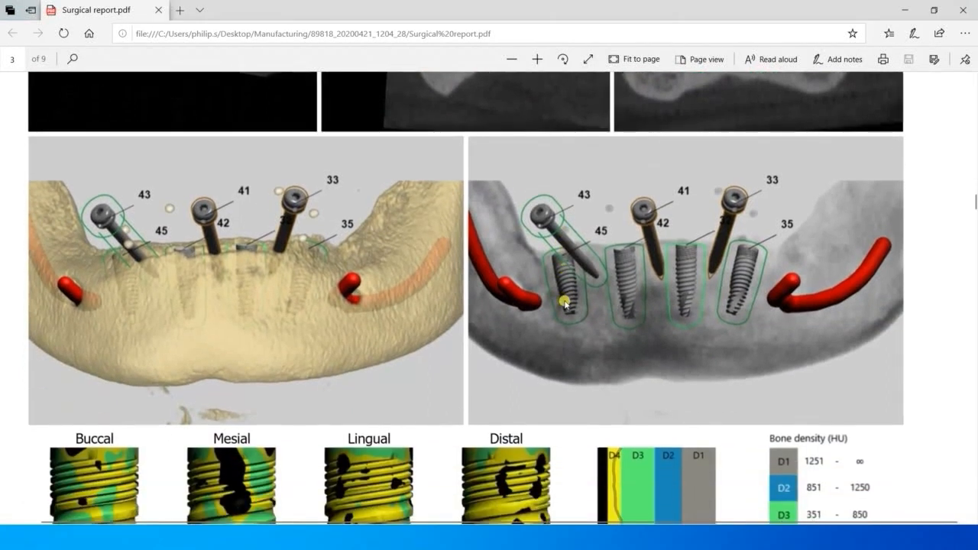
scroll(564, 303, down, 2)
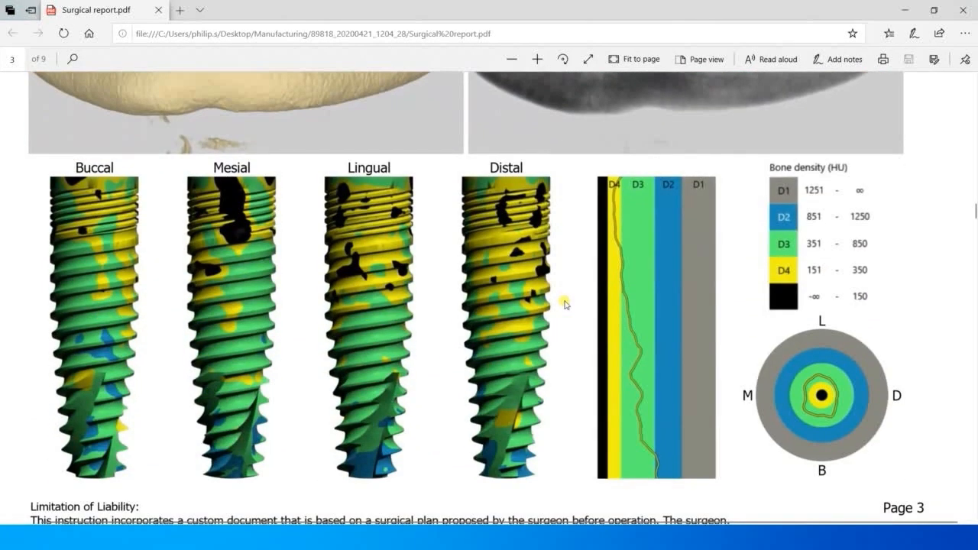